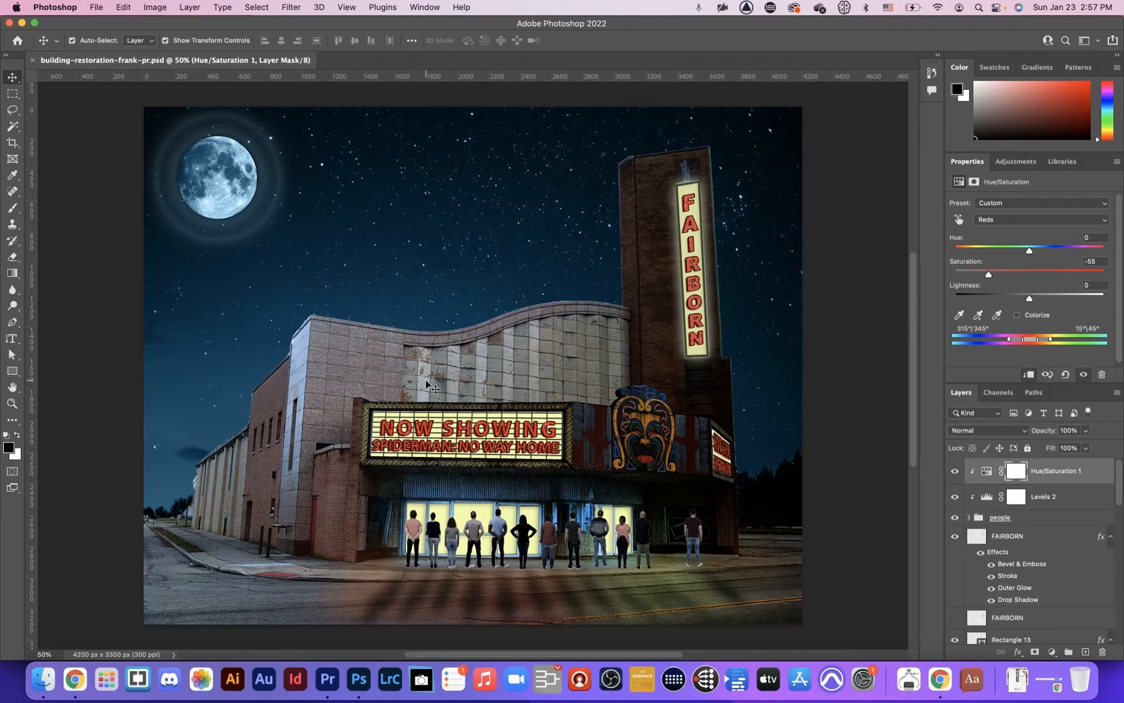
Step: Create a new layer at the top of the layer stack and name it "spot healing"
scroll(428, 383, up, 5)
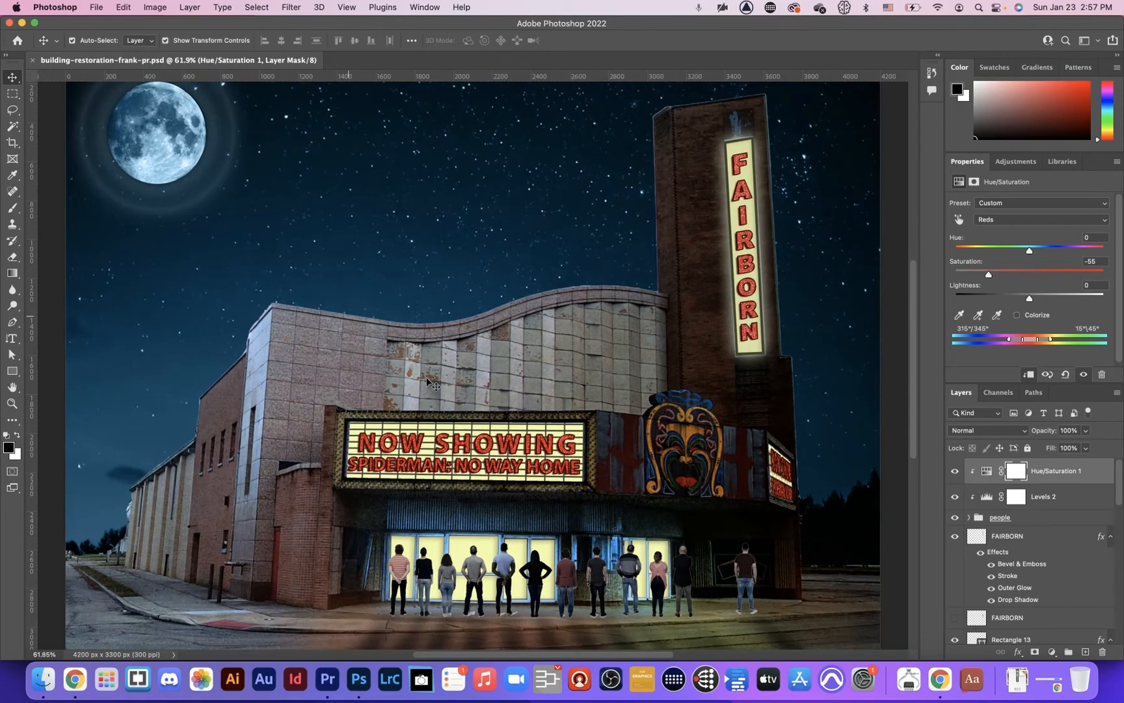
scroll(428, 382, up, 4)
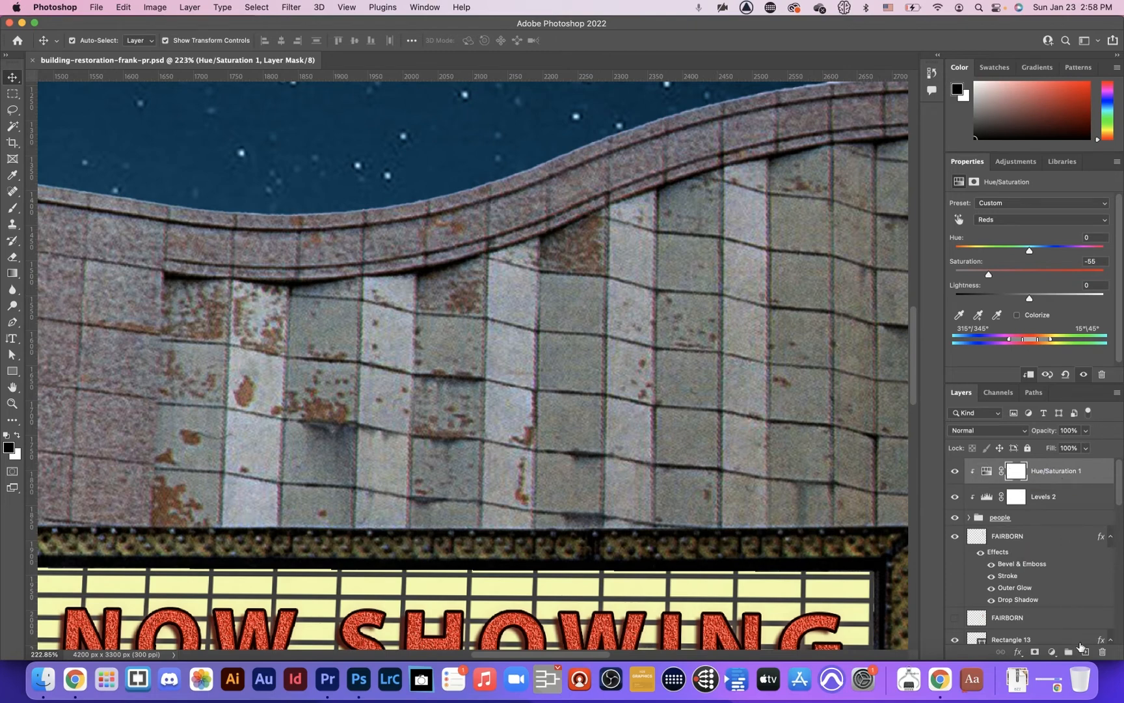
click(1085, 650)
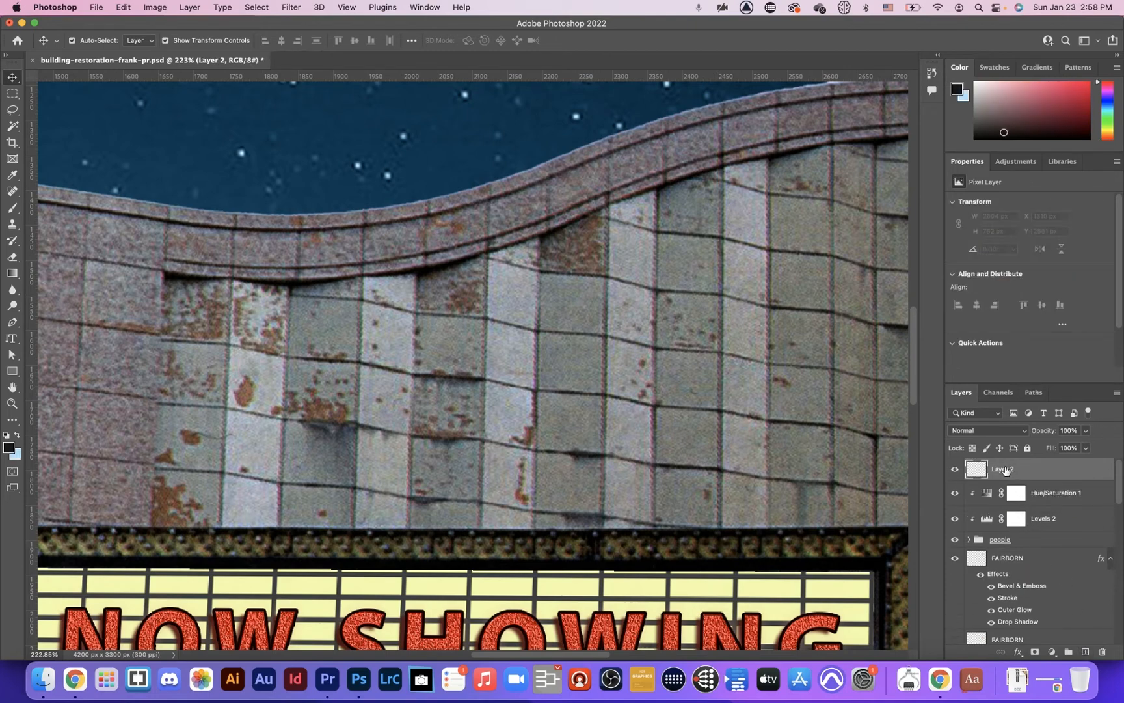
text(closot)
key(BackSpace)
key(BackSpace)
text(pot healing)
key(Return)
Step: Choose the Spot Healing Brush and set its hardness to 0%
key(j)
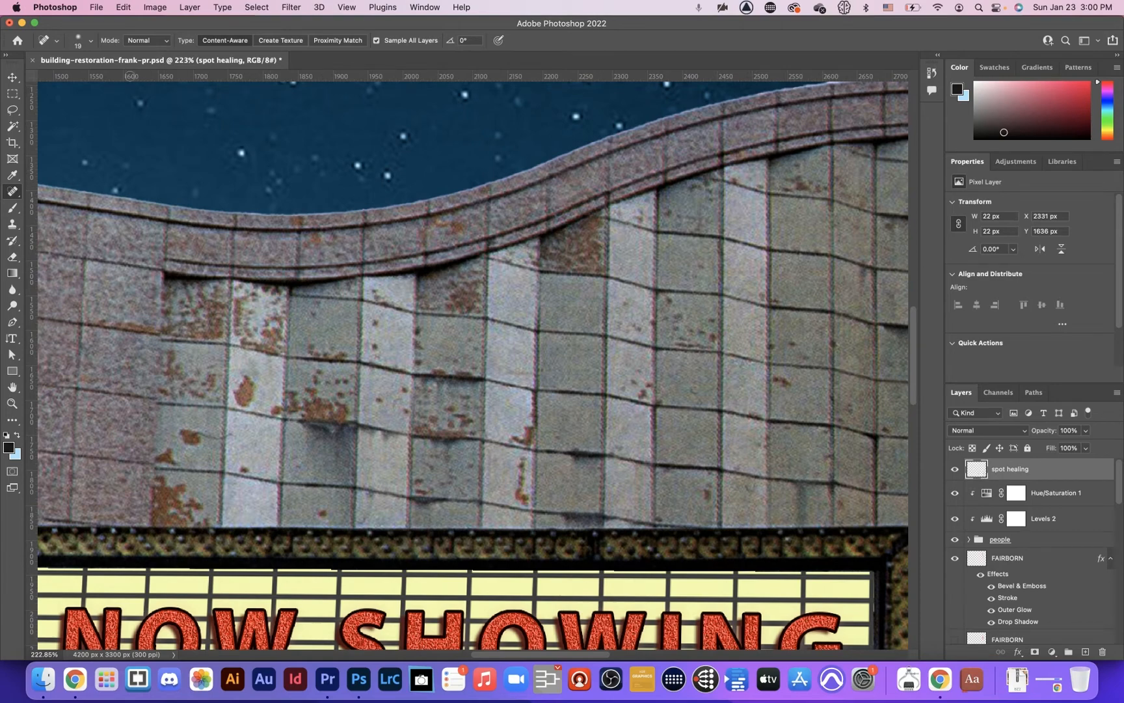
click(92, 43)
drag(33, 103, 20, 104)
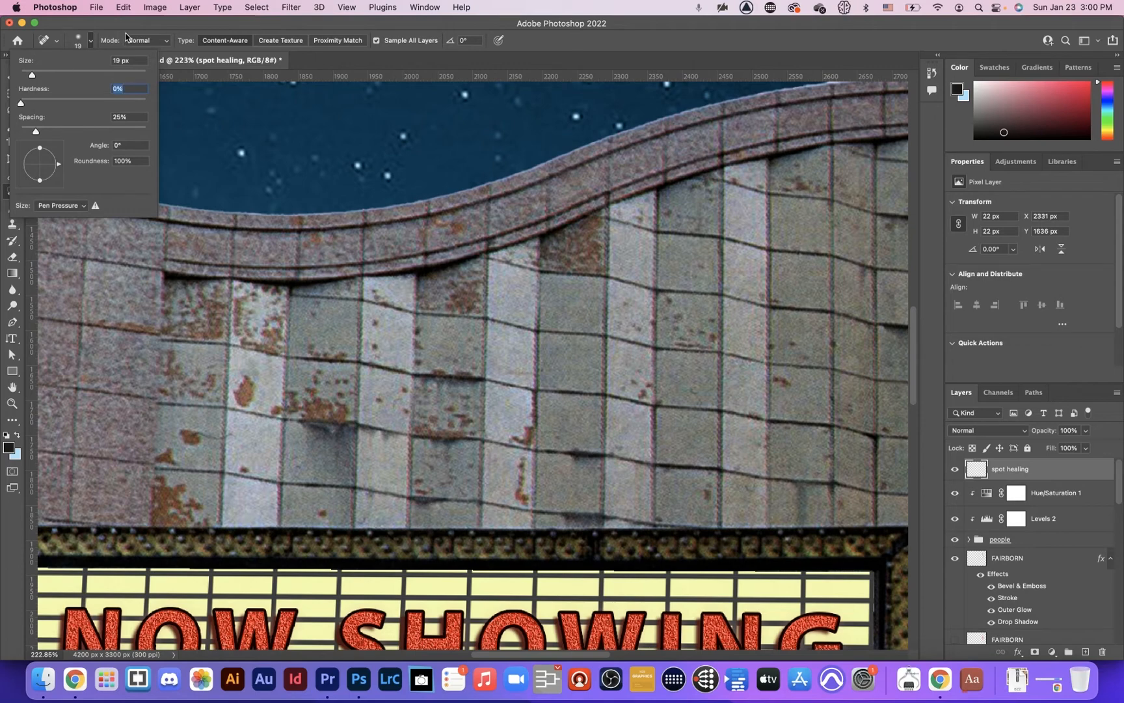
click(277, 28)
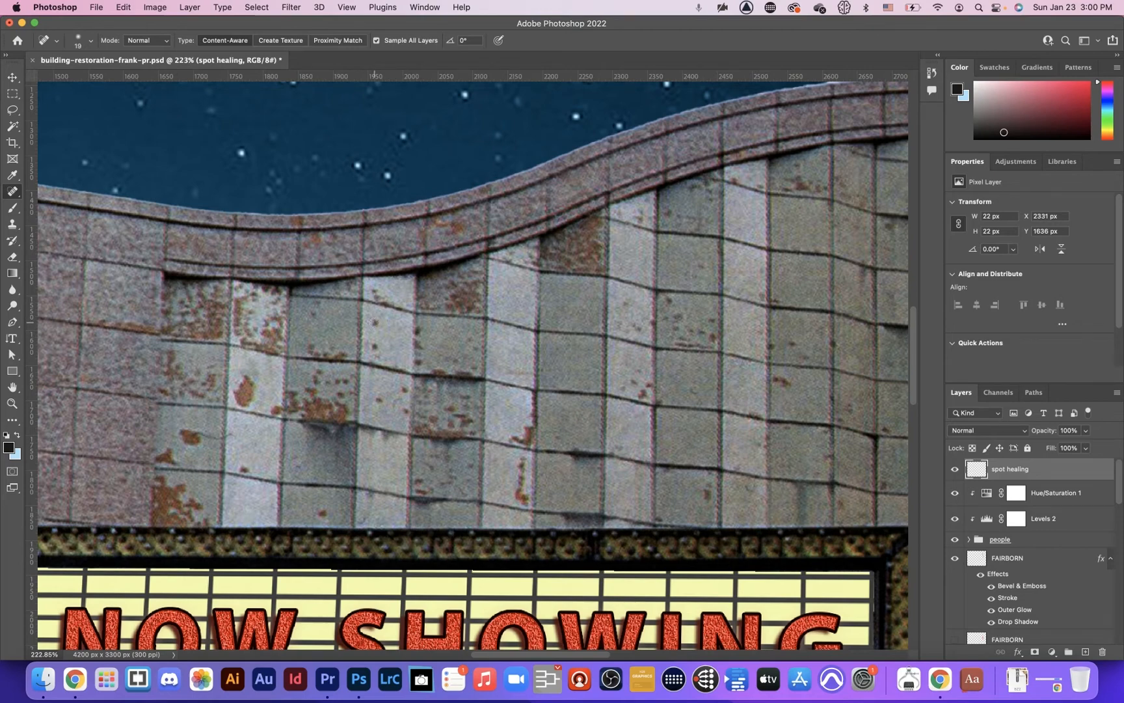
Step: Enlarge the healing brush to 25 px and heal a few rust spots on the light facade tiles
key(bracketright)
key(bracketright)
key(bracketleft)
click(375, 323)
click(376, 323)
mouse_move(524, 457)
mouse_down()
mouse_move(519, 499)
mouse_move(519, 462)
mouse_up()
Step: Try brightening the building by raising the midtones of Levels 1 to 2.08, and undo the change
scroll(1029, 597, down, 3)
scroll(1028, 597, down, 10)
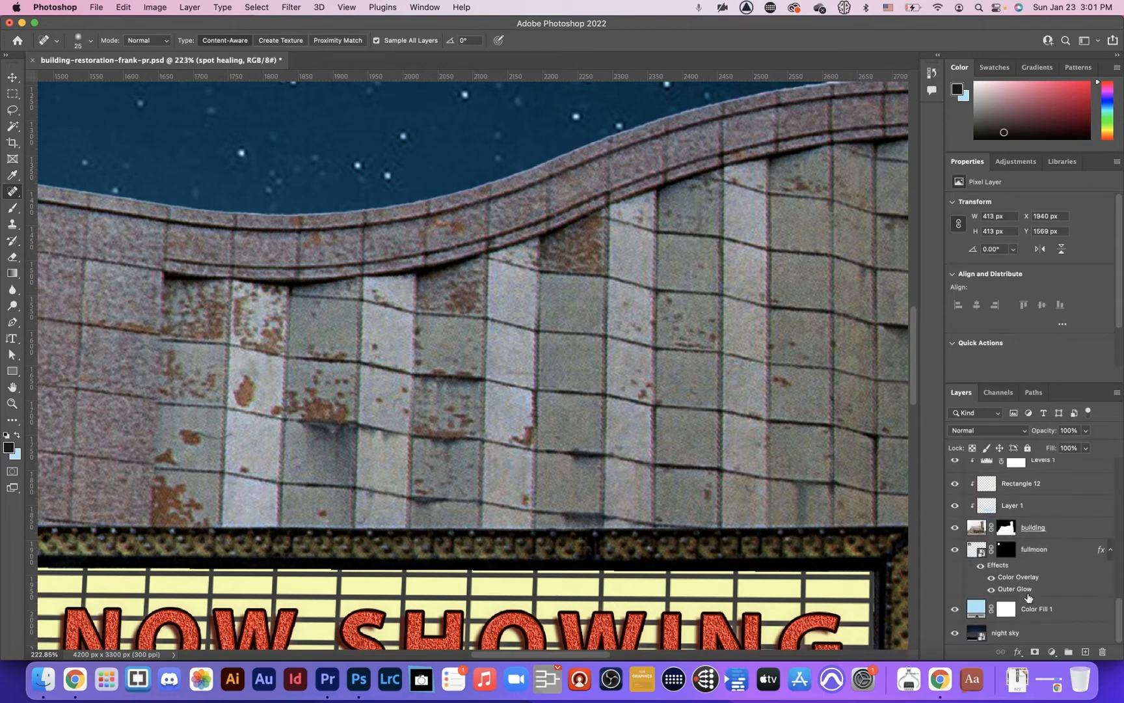
scroll(1062, 574, up, 6)
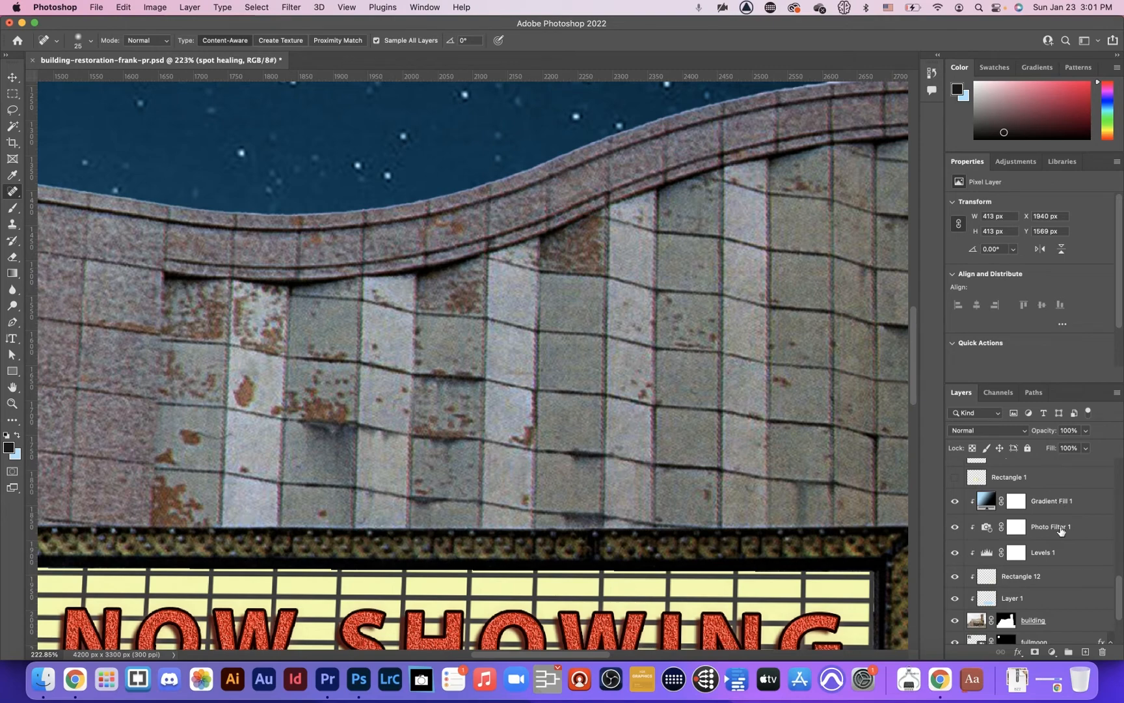
click(984, 556)
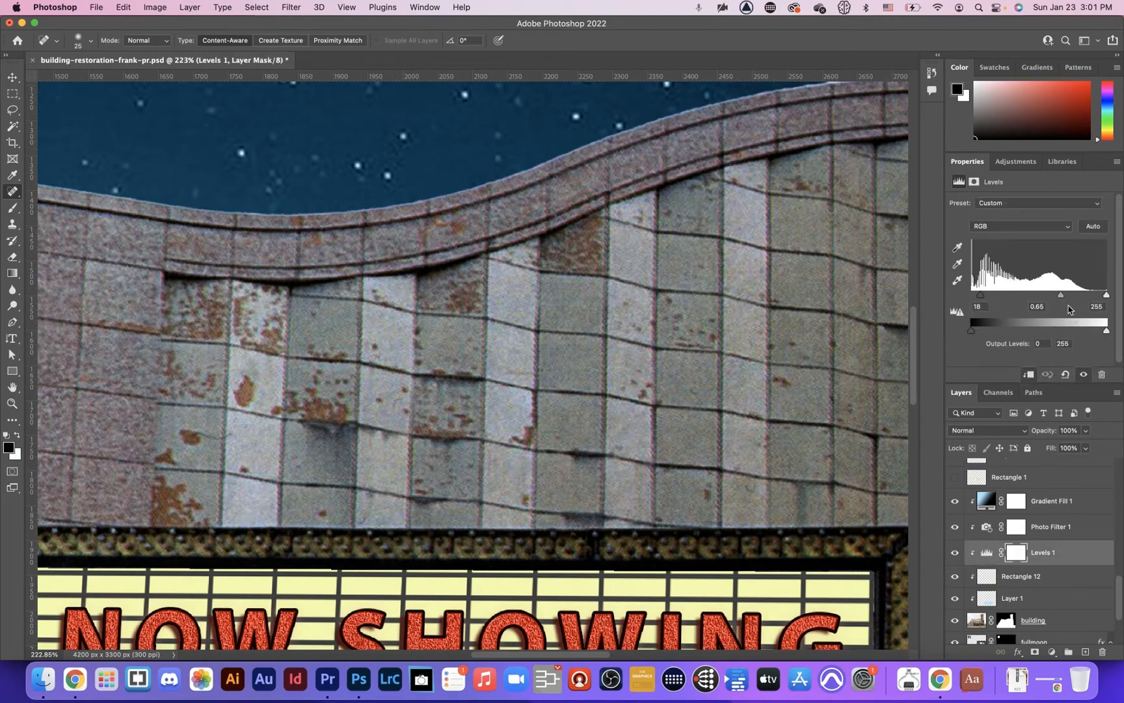
drag(1062, 297, 1012, 300)
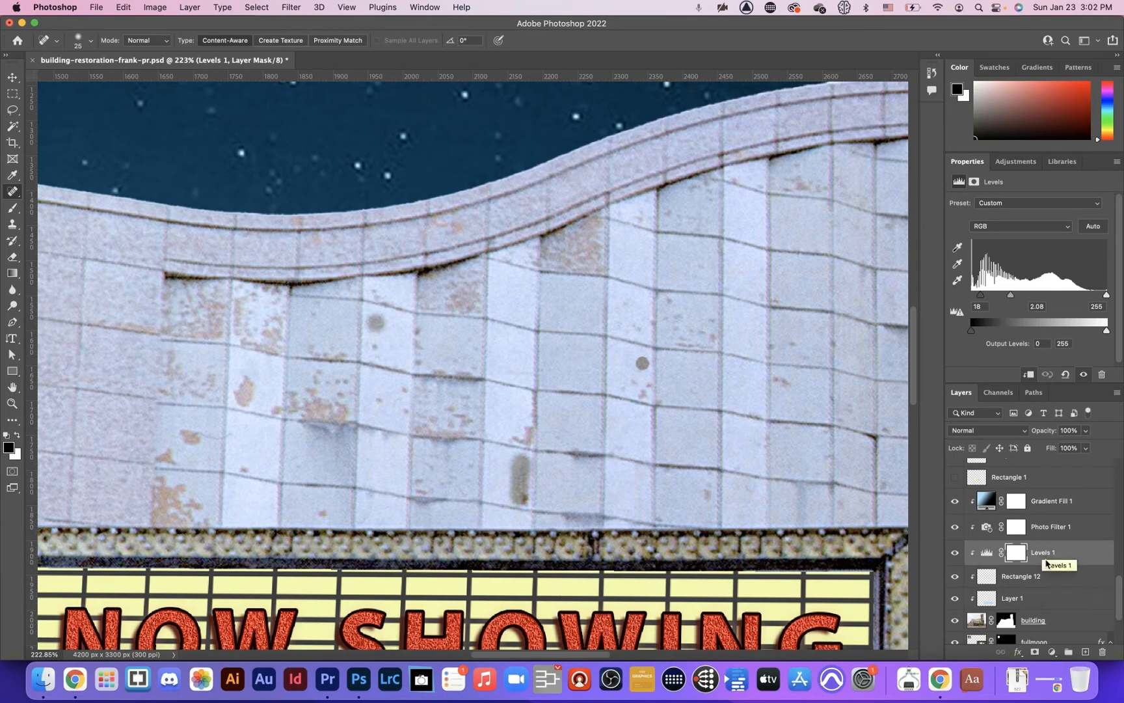
key(super+z)
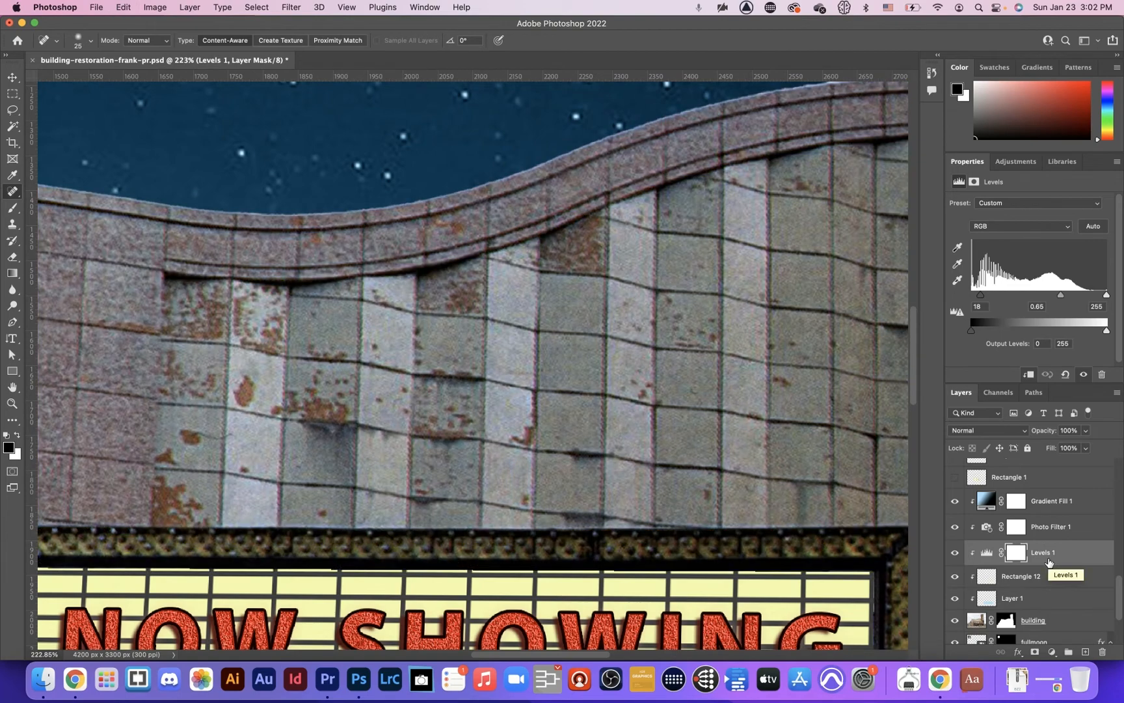
Step: Add a clipped layer directly above the building layer and heal a rust spot on a light facade tile
scroll(1045, 489, up, 5)
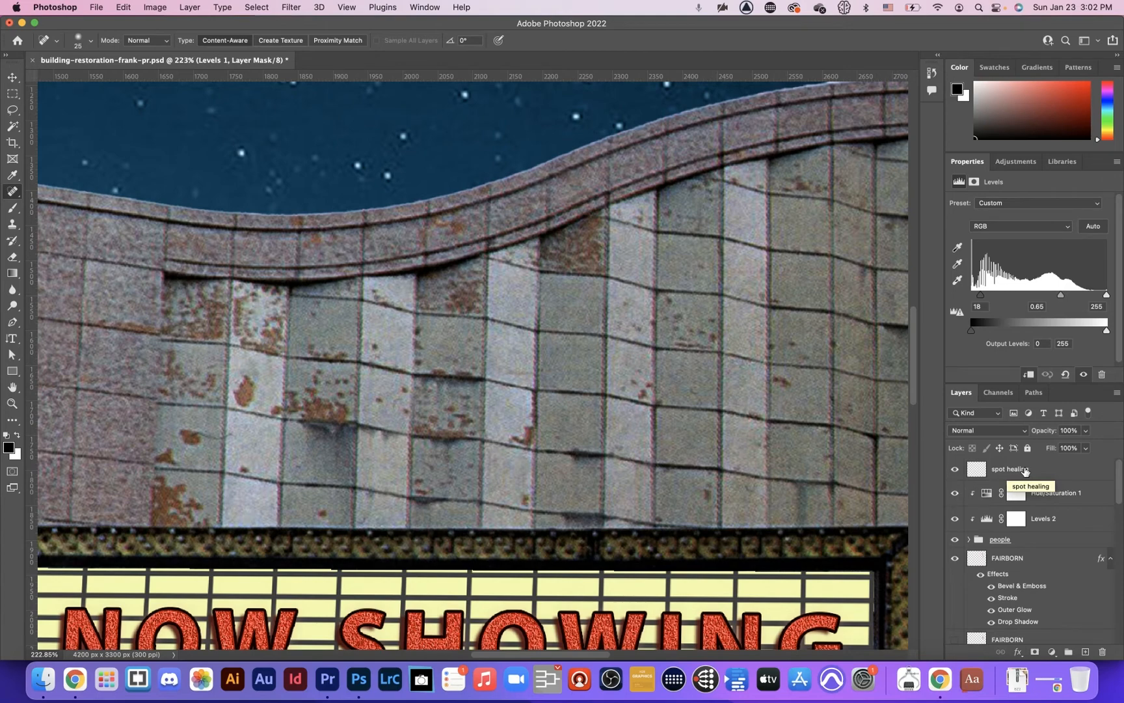
scroll(1026, 521, down, 7)
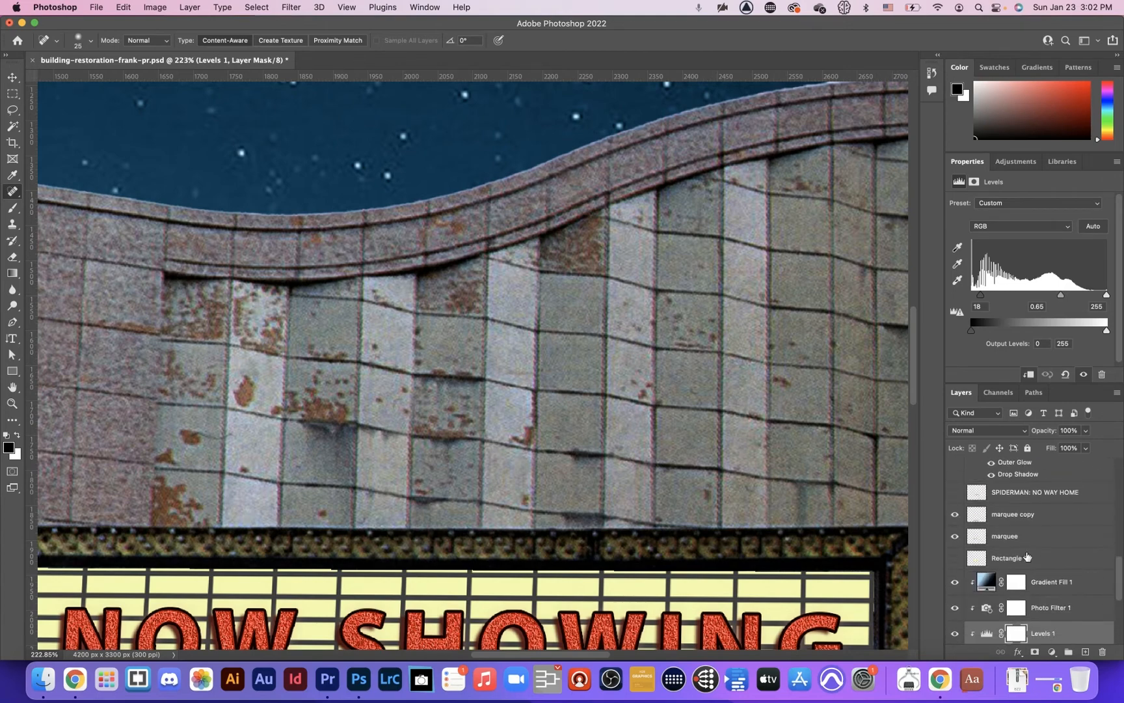
scroll(1027, 554, down, 6)
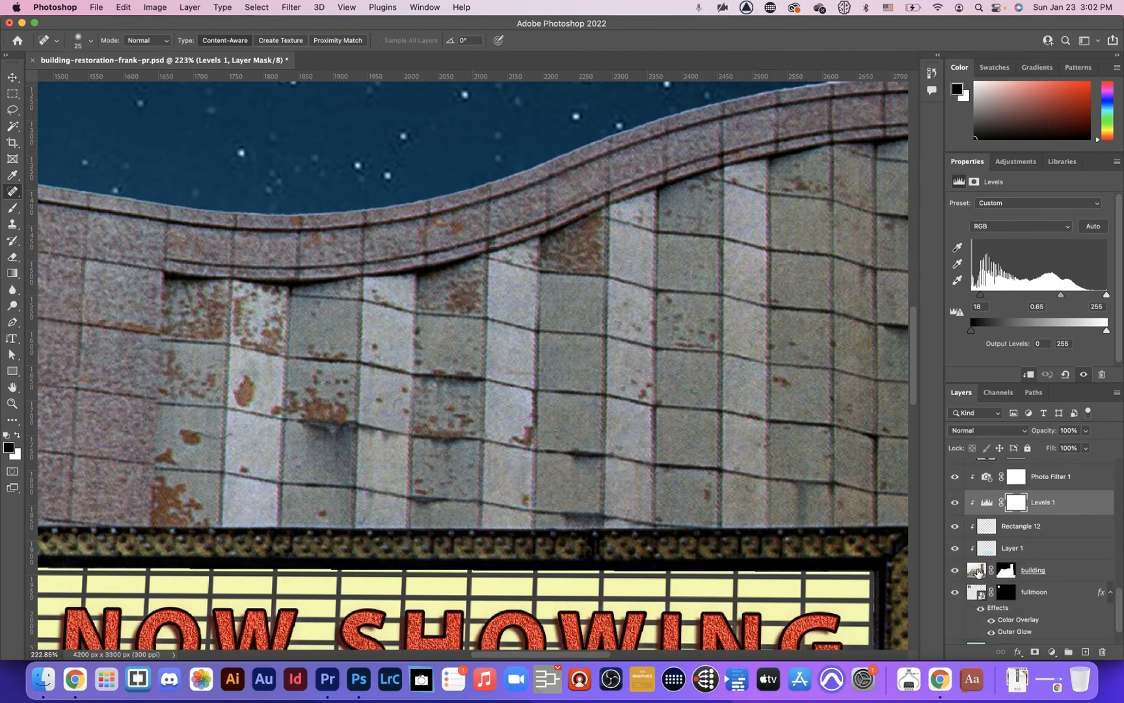
click(978, 572)
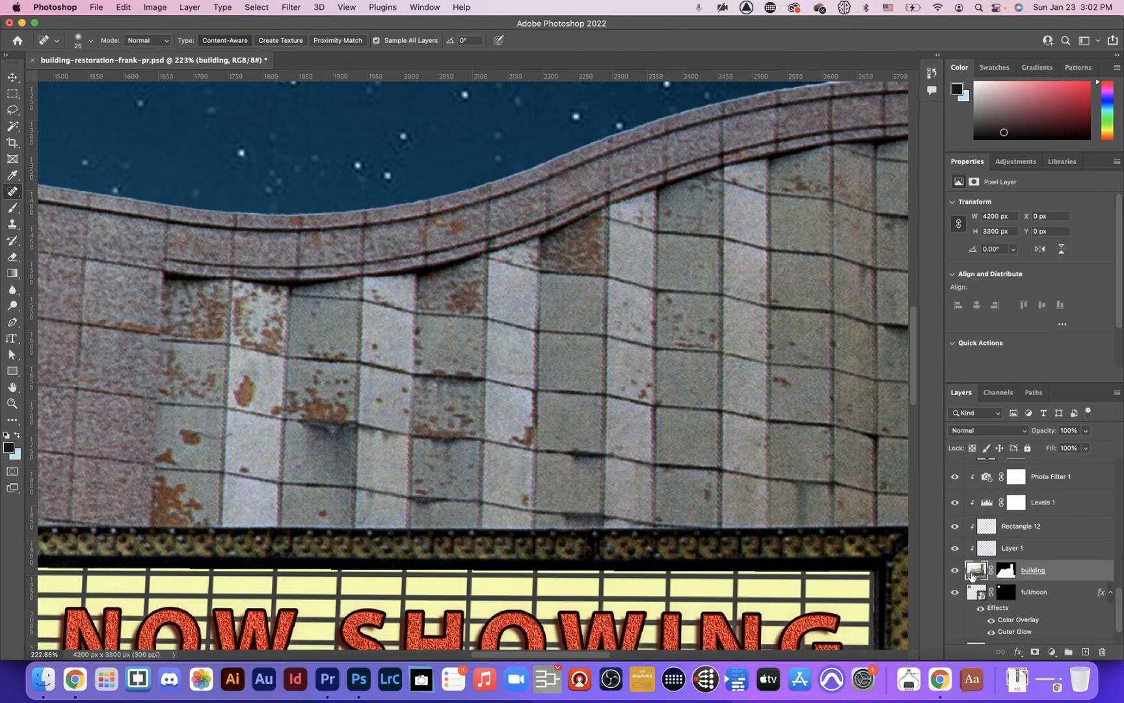
click(1083, 652)
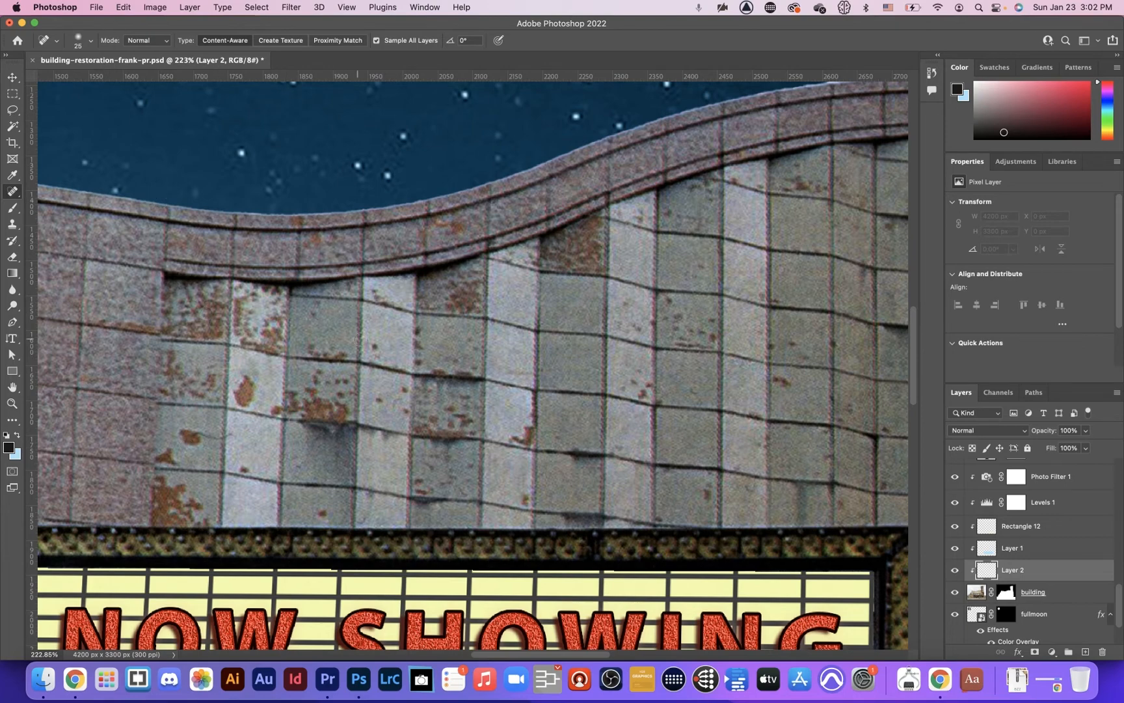
click(374, 347)
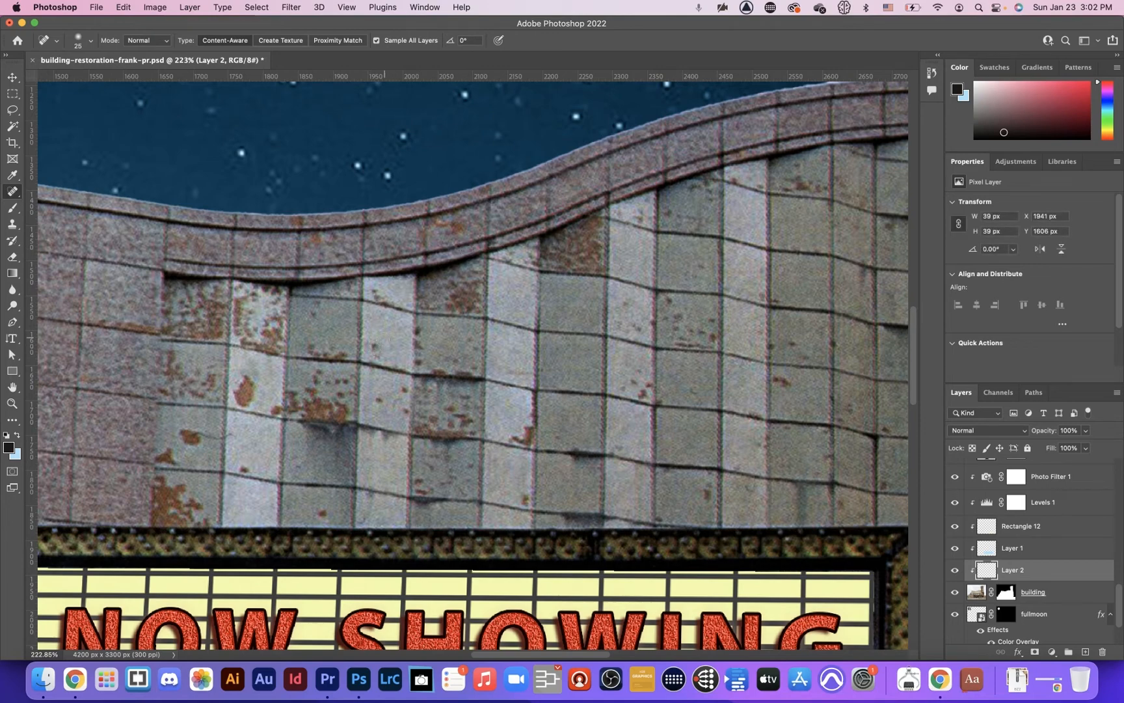
drag(376, 348, 375, 345)
Step: Hide the Gradient Fill 1, Photo Filter 1 and Levels 1 adjustments and the spot healing layer
scroll(1056, 507, up, 2)
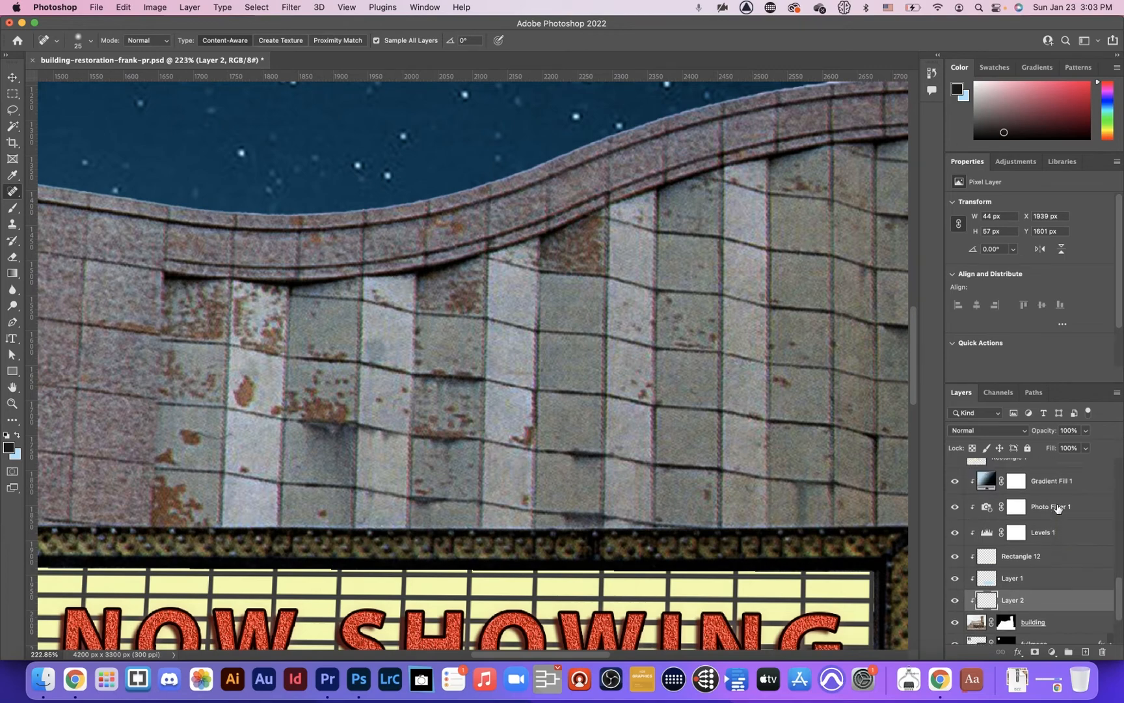
drag(955, 482, 954, 537)
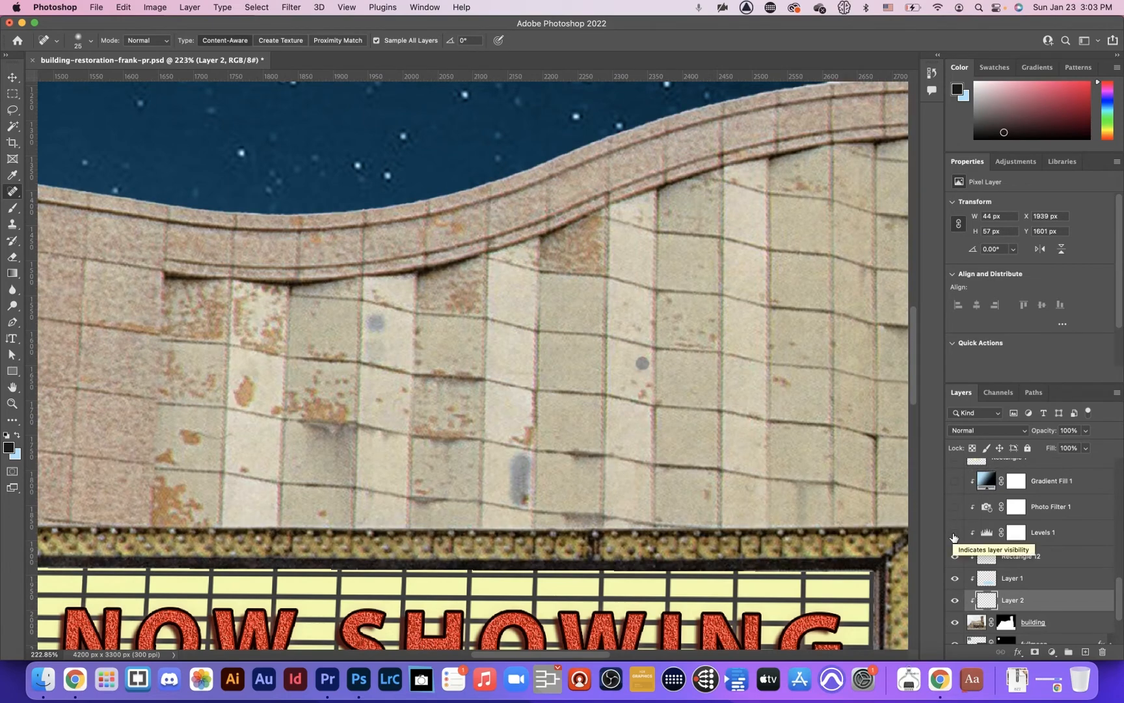
scroll(951, 499, up, 5)
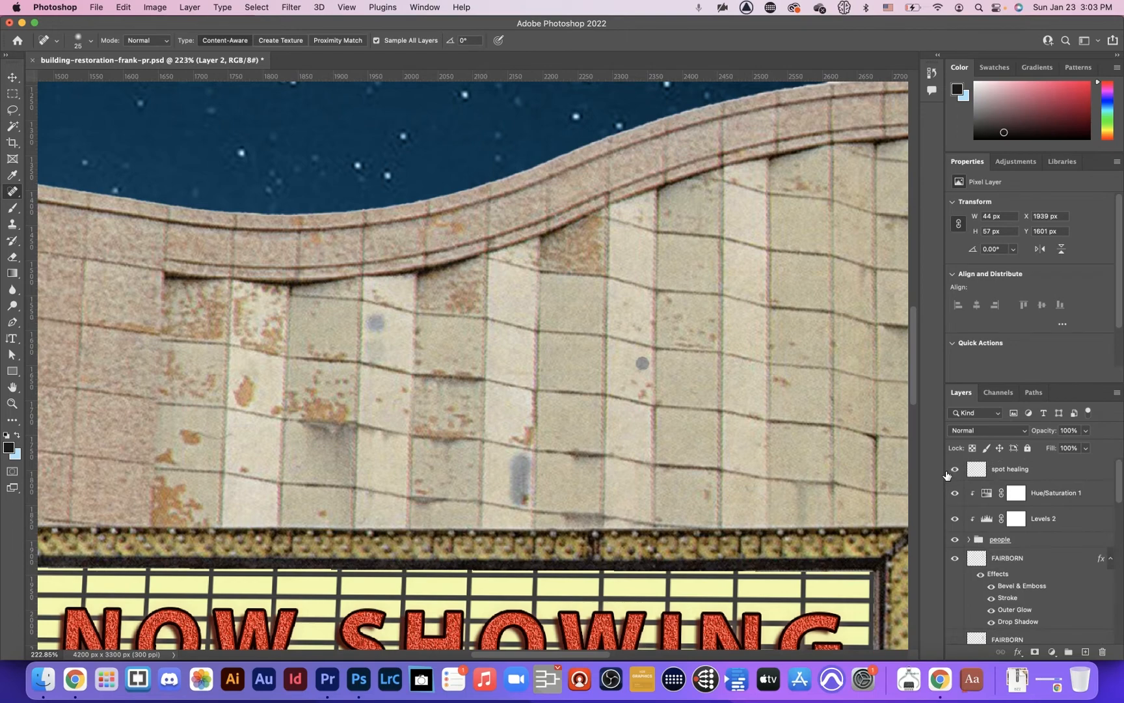
click(956, 470)
Step: Rename the clipped layer above the building layer as "healing"
scroll(1045, 540, down, 3)
scroll(1044, 539, down, 8)
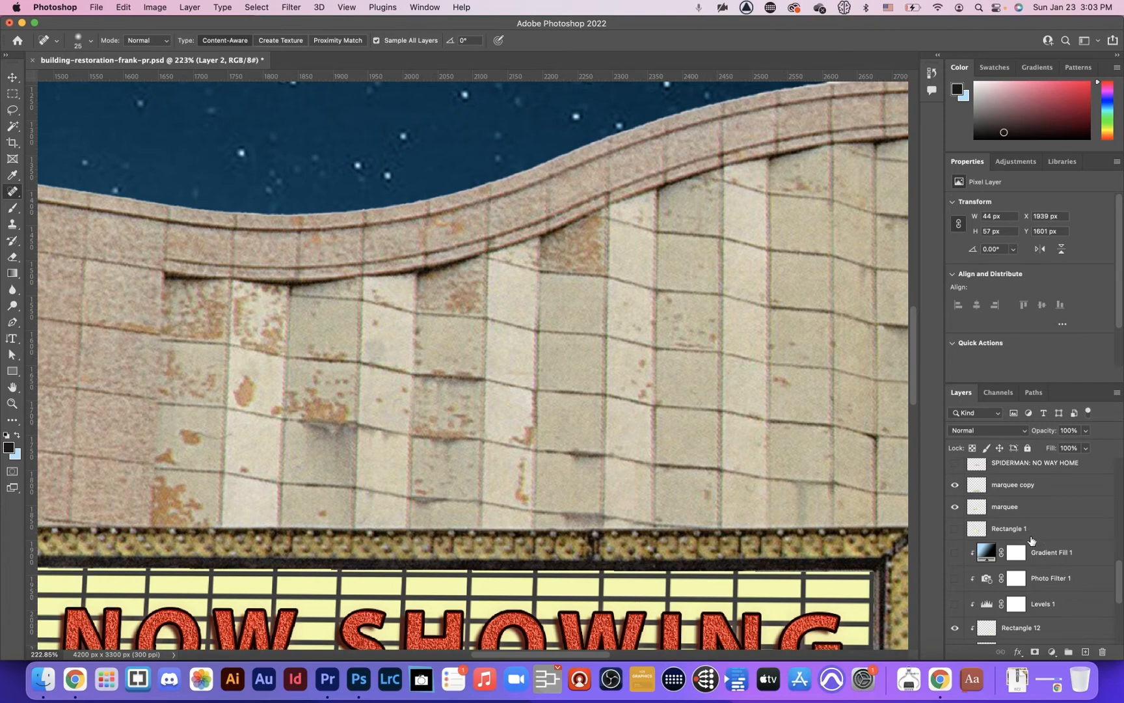
scroll(1014, 557, down, 5)
double_click(1013, 568)
text(helaing)
key(Return)
Step: Heal another rust spot on the same light facade column, and show Gradient Fill 1, Photo Filter 1 and Levels 1 again
scroll(1053, 499, up, 3)
scroll(1052, 499, down, 4)
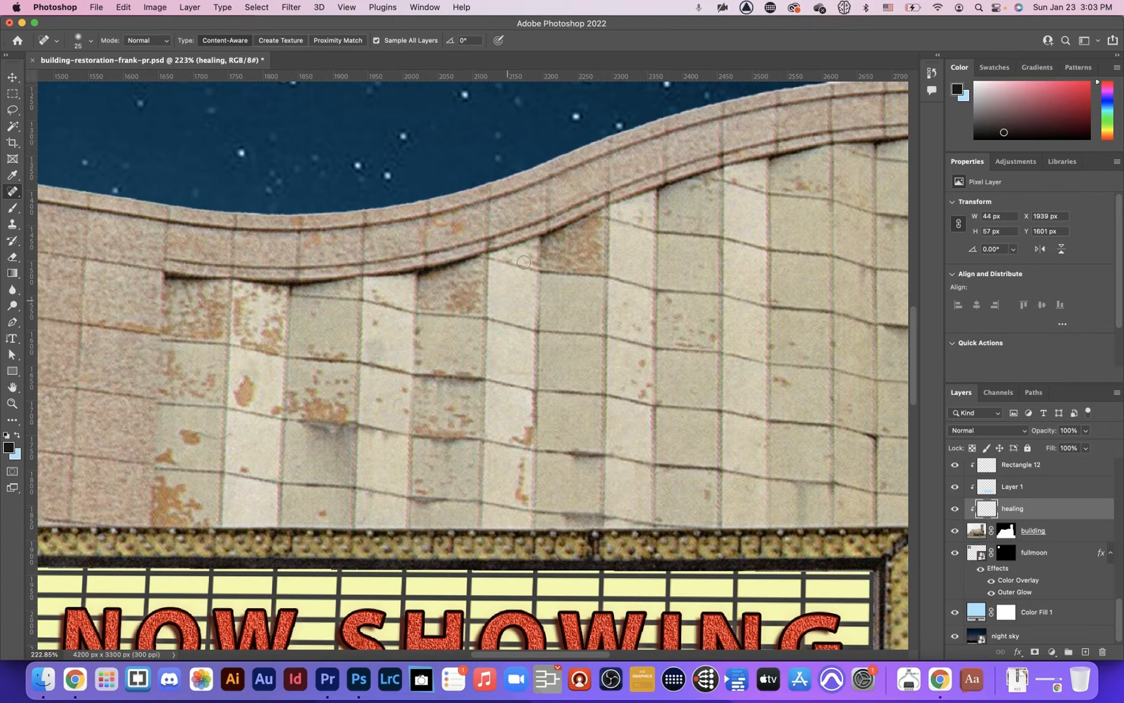
click(375, 319)
scroll(1023, 522, up, 4)
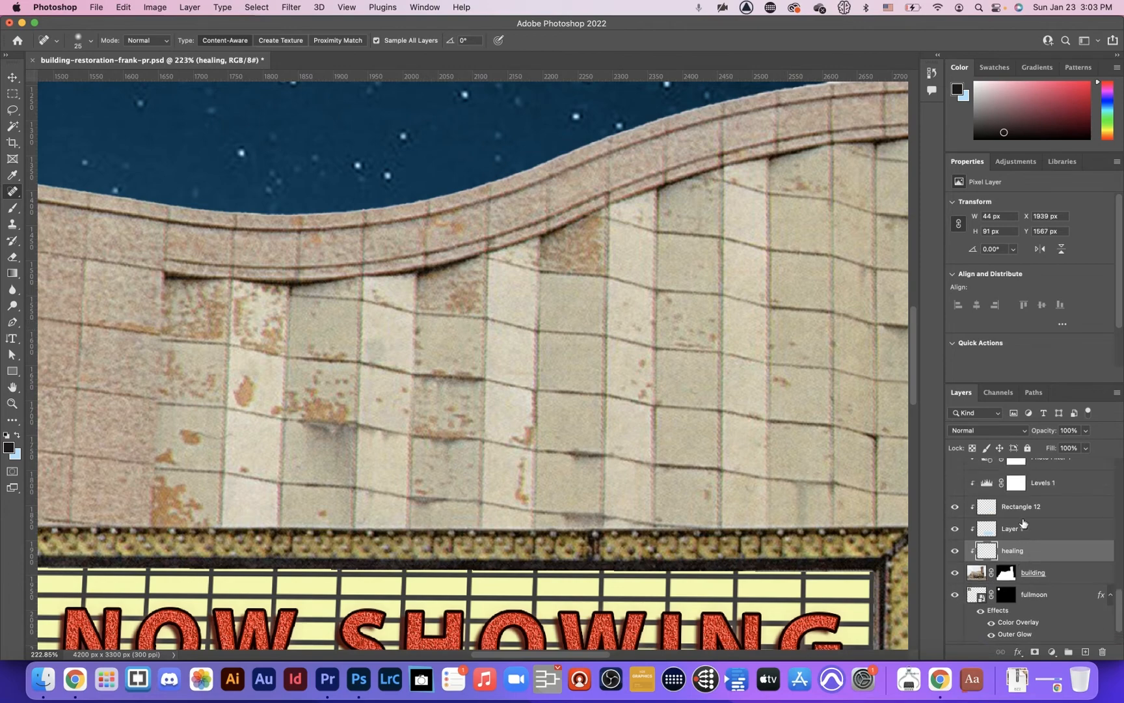
drag(957, 497, 956, 543)
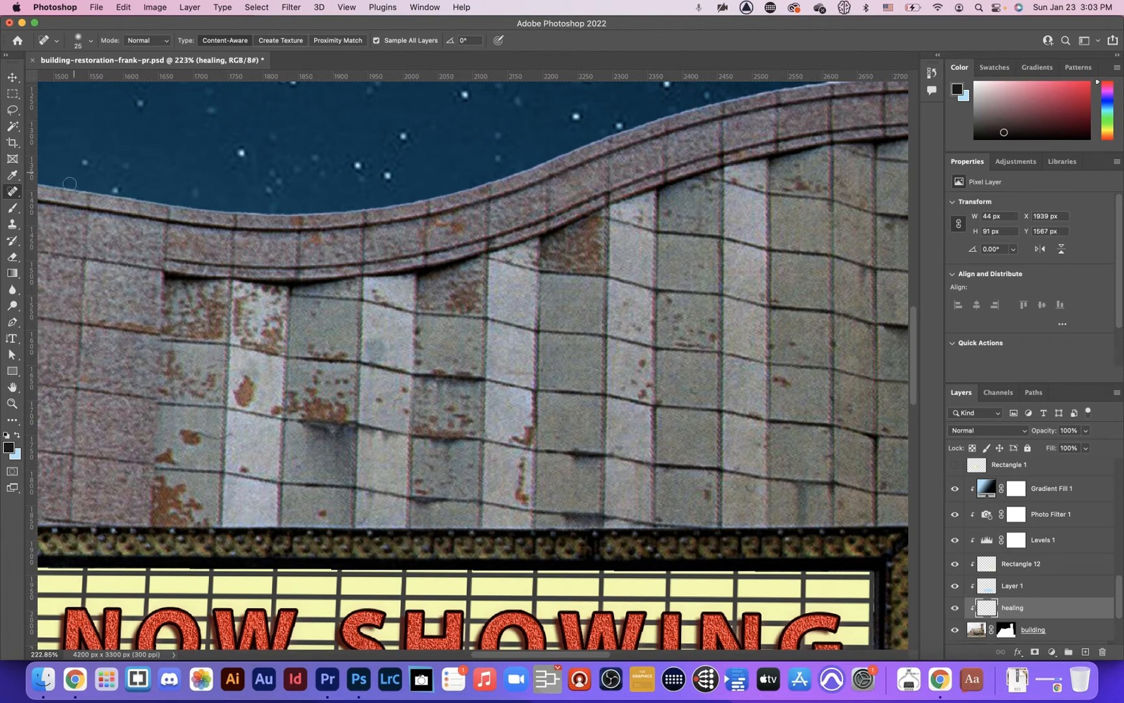
Step: Erase the mismatched healed spot from the healing layer with a 45 px Eraser
click(11, 258)
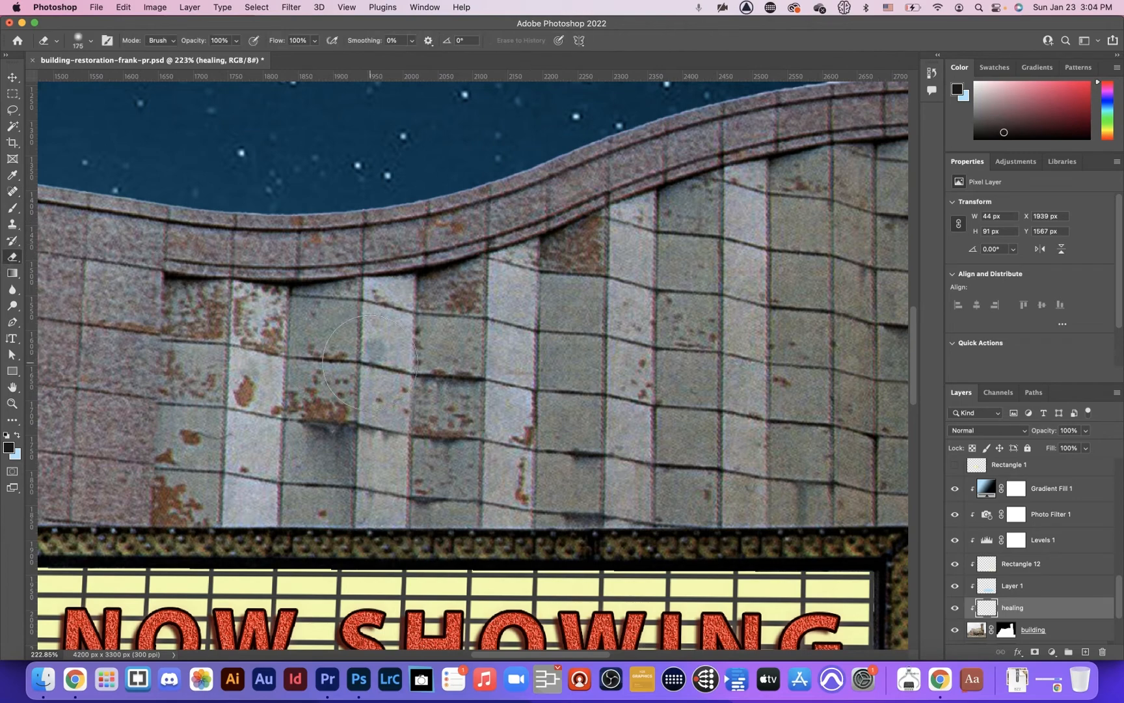
key(bracketleft)
key(bracketleft)
key(bracketleft)
key(bracketleft)
key(bracketleft)
key(bracketleft)
key(bracketleft)
key(bracketleft)
click(386, 355)
Step: Hide the three color adjustments above the building and heal rust spots and streaks on the facade tiles with the Spot Healing Brush
drag(956, 491, 956, 543)
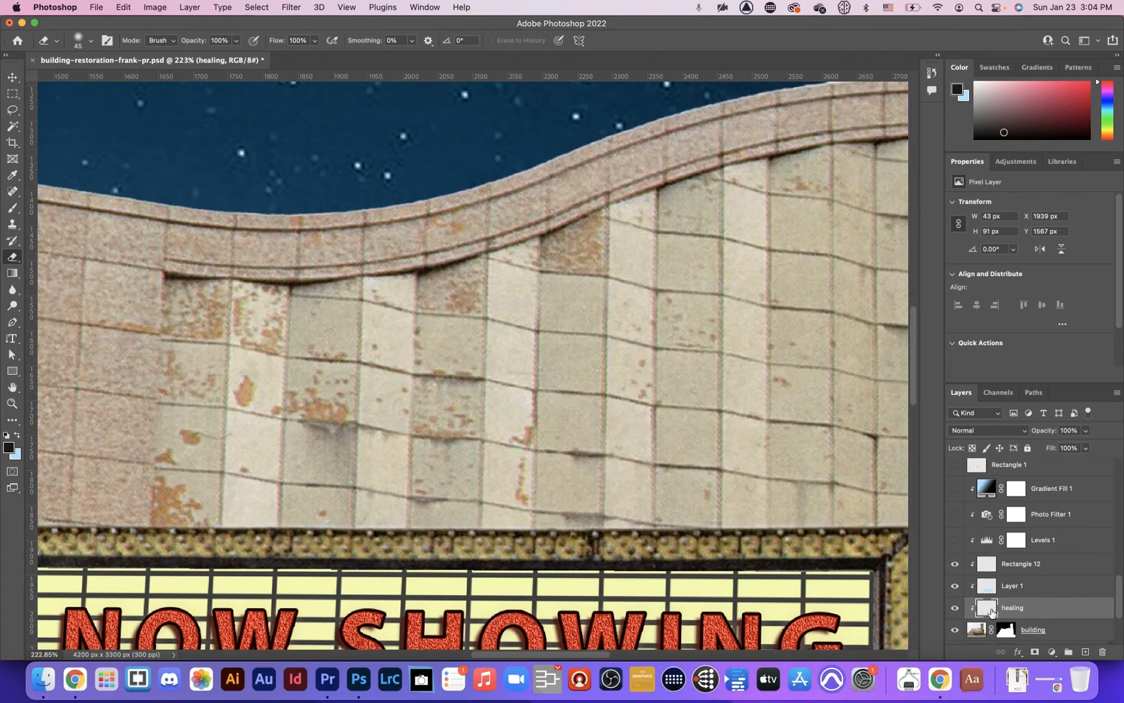
click(12, 192)
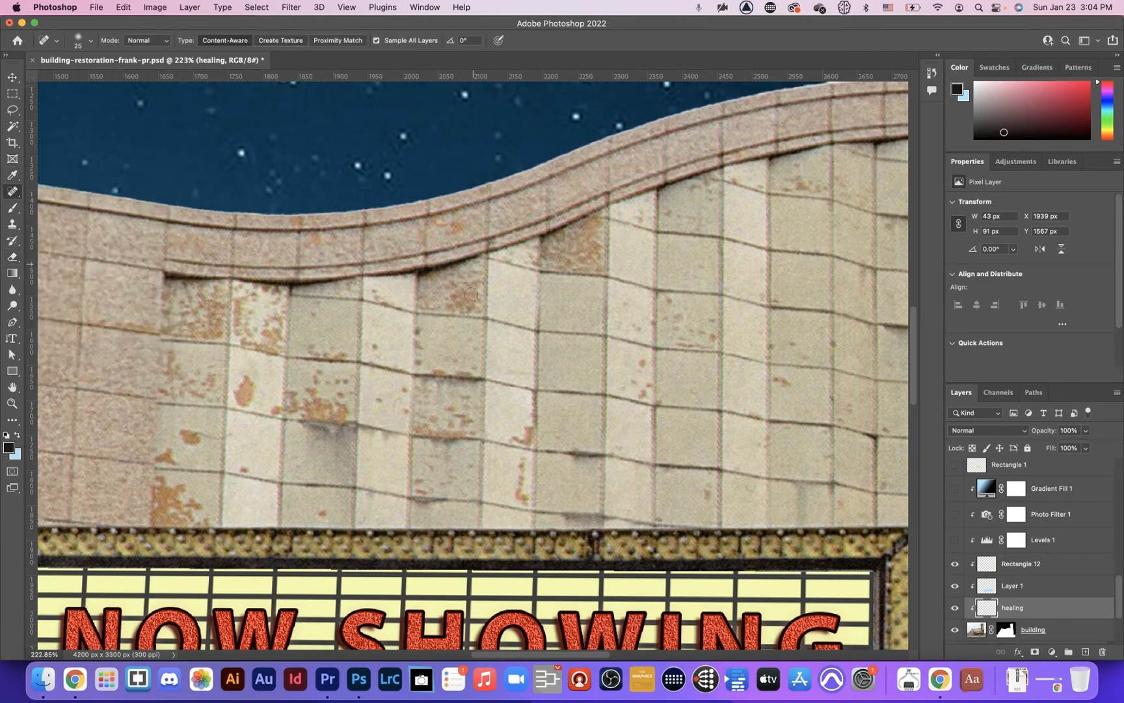
click(376, 347)
click(634, 359)
click(703, 493)
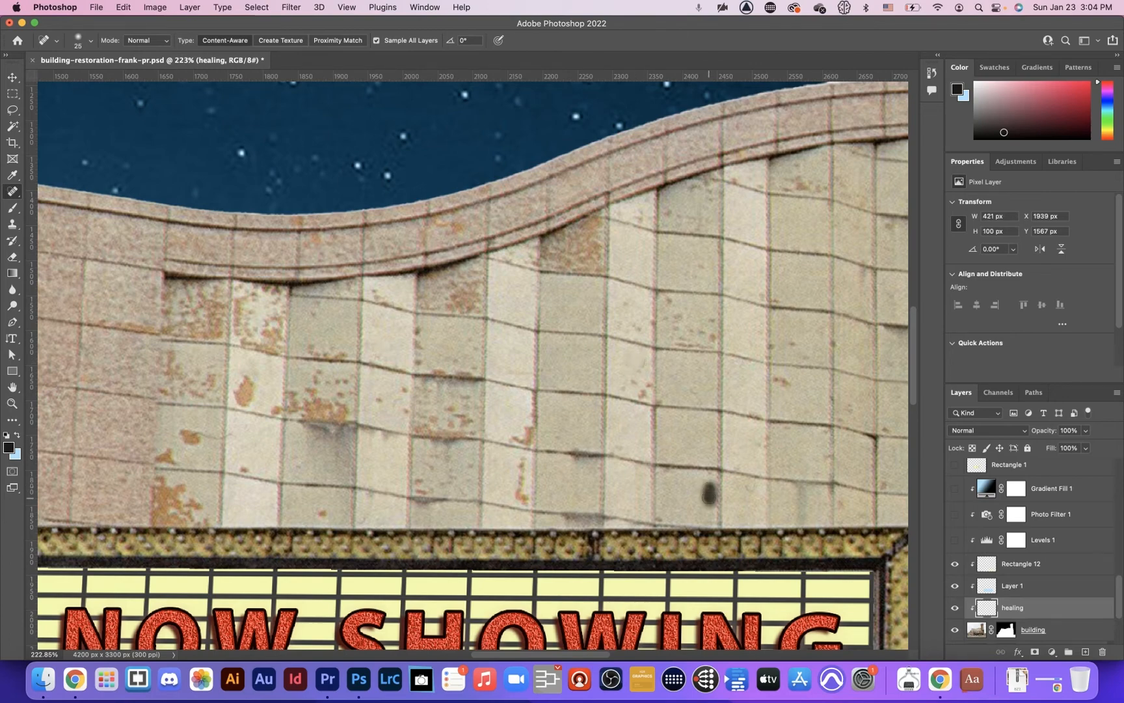
drag(525, 464, 526, 501)
mouse_move(525, 456)
mouse_down()
mouse_move(515, 497)
mouse_move(524, 501)
mouse_up()
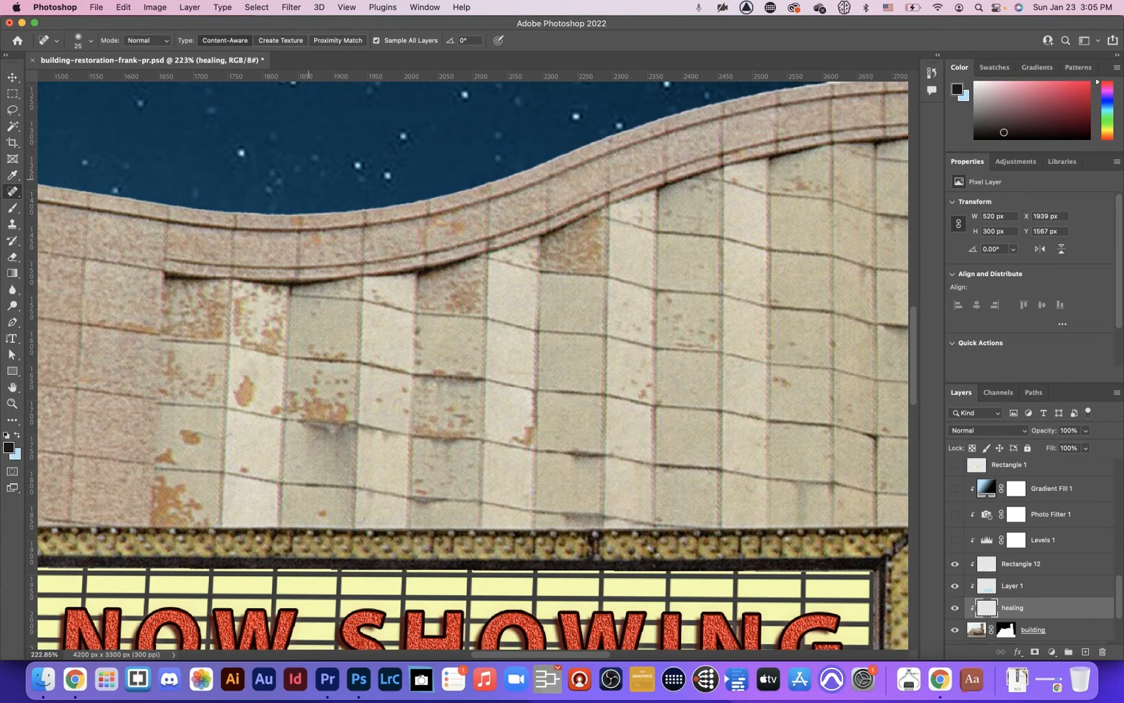
Step: Switch to the Clone Stamp and add a new layer named "cloning" above the healing layer
click(12, 229)
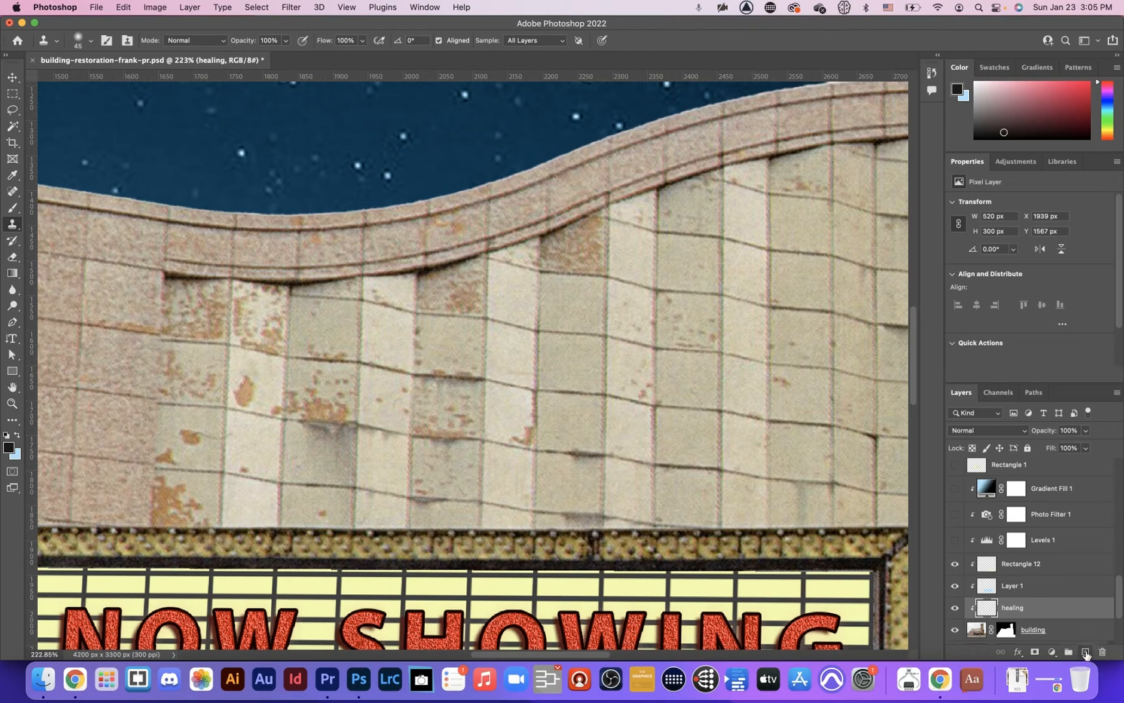
click(1085, 652)
double_click(1016, 608)
text(clo)
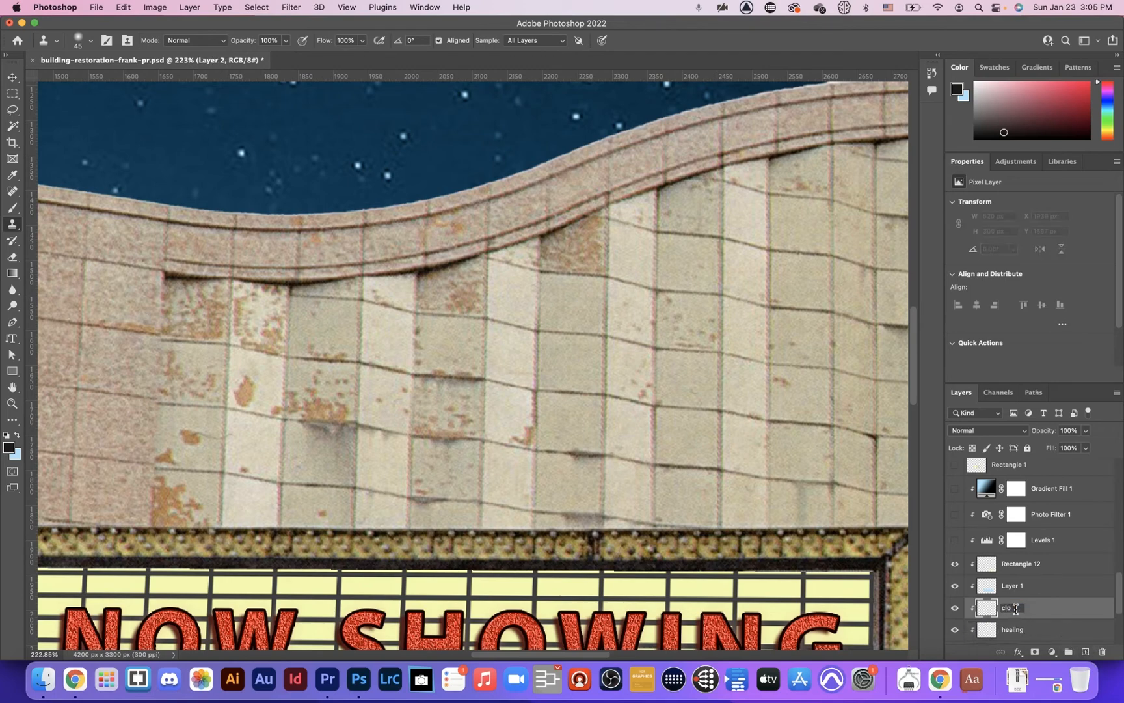
text(ning)
key(Return)
click(92, 41)
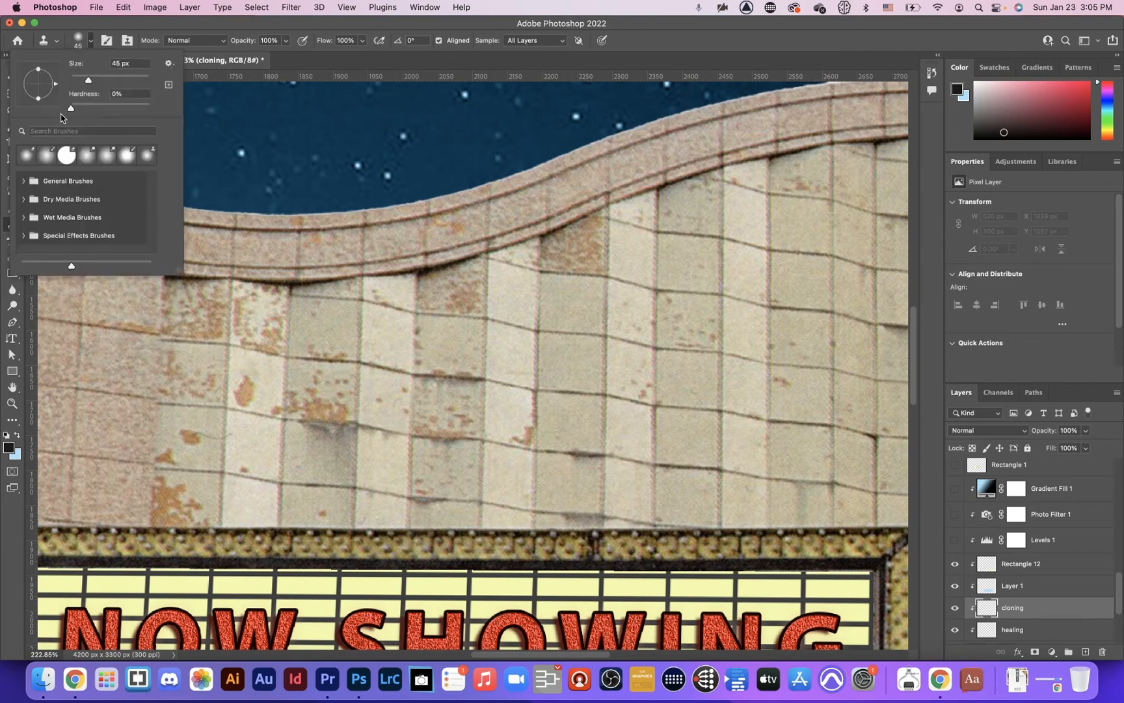
click(217, 25)
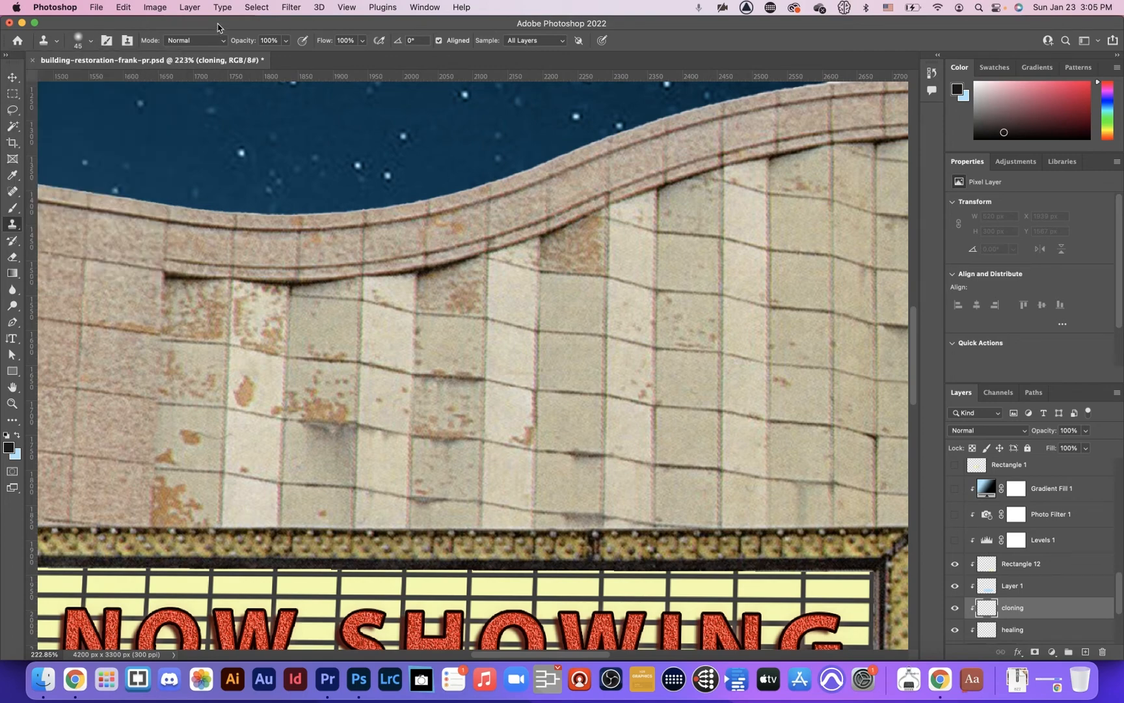
Step: Try cloning a clean grey tile over the rusted tile below the curved cornice, and undo the cloning
alt+click(716, 174)
alt+click(715, 174)
mouse_move(596, 213)
mouse_down()
mouse_move(557, 254)
mouse_move(592, 256)
mouse_move(594, 231)
mouse_move(593, 260)
mouse_move(560, 264)
mouse_move(597, 267)
mouse_move(558, 247)
mouse_move(599, 224)
mouse_move(552, 242)
mouse_move(580, 234)
mouse_move(593, 214)
mouse_move(560, 224)
mouse_move(646, 142)
mouse_move(571, 210)
mouse_up()
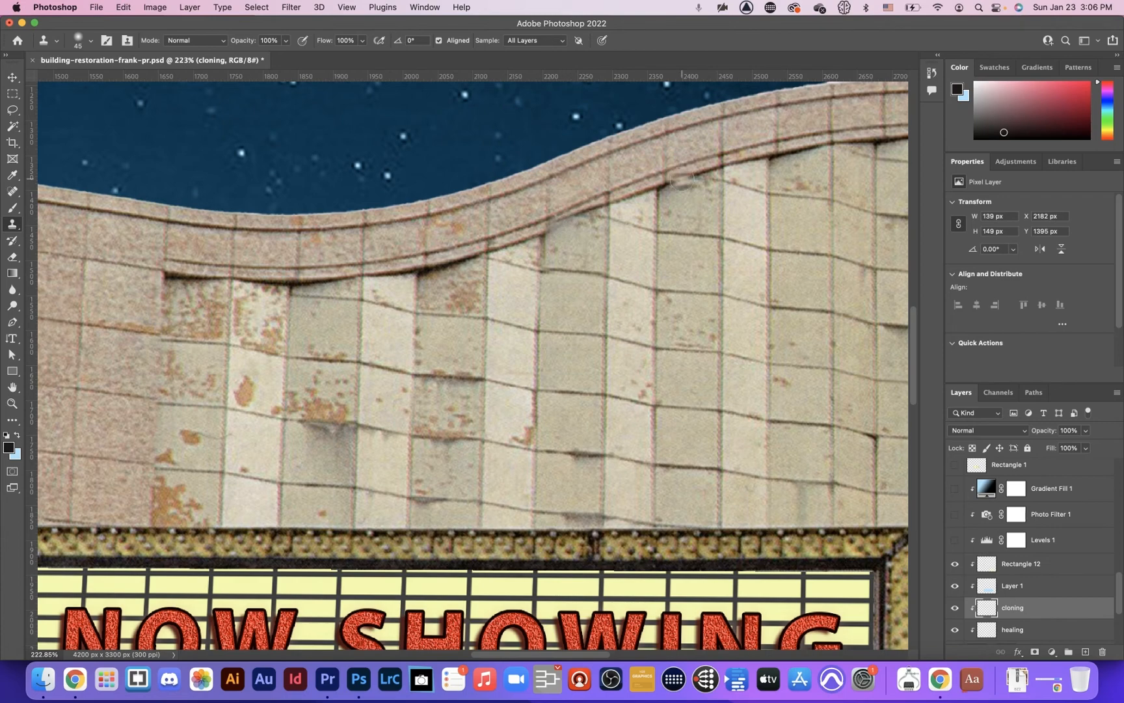
key(super+z)
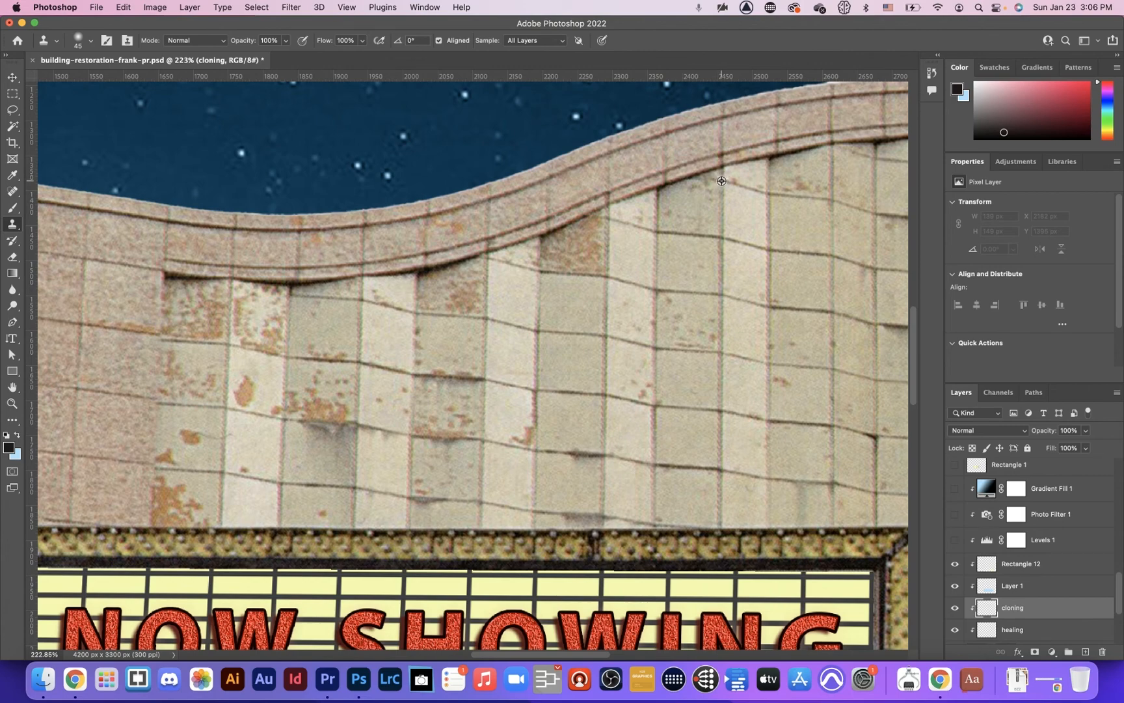
Step: Sample the upper corner of the clean grey tile below the cornice and clone it over the rusted tile two columns away
alt+click(722, 181)
click(607, 220)
mouse_move(607, 219)
mouse_down()
mouse_move(554, 242)
mouse_move(591, 240)
mouse_move(558, 258)
mouse_move(593, 260)
mouse_move(595, 229)
mouse_move(564, 255)
mouse_move(561, 241)
mouse_up()
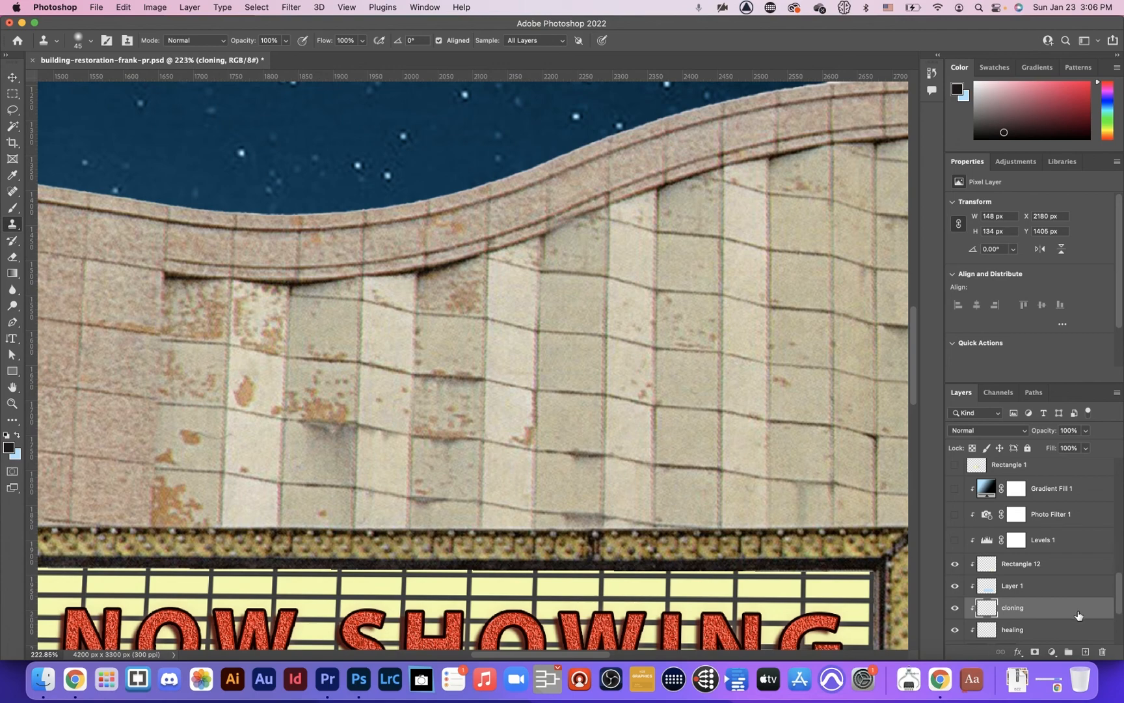
Step: Move the healing layer above the cloning layer
double_click(1013, 630)
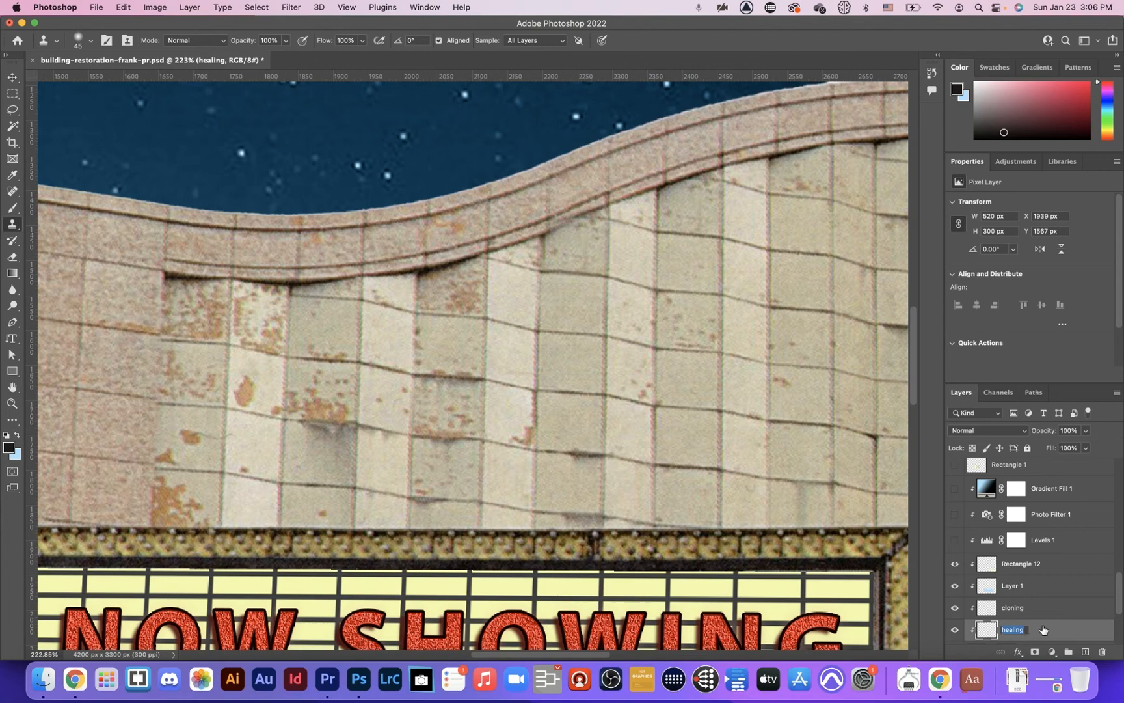
drag(1041, 628, 1041, 605)
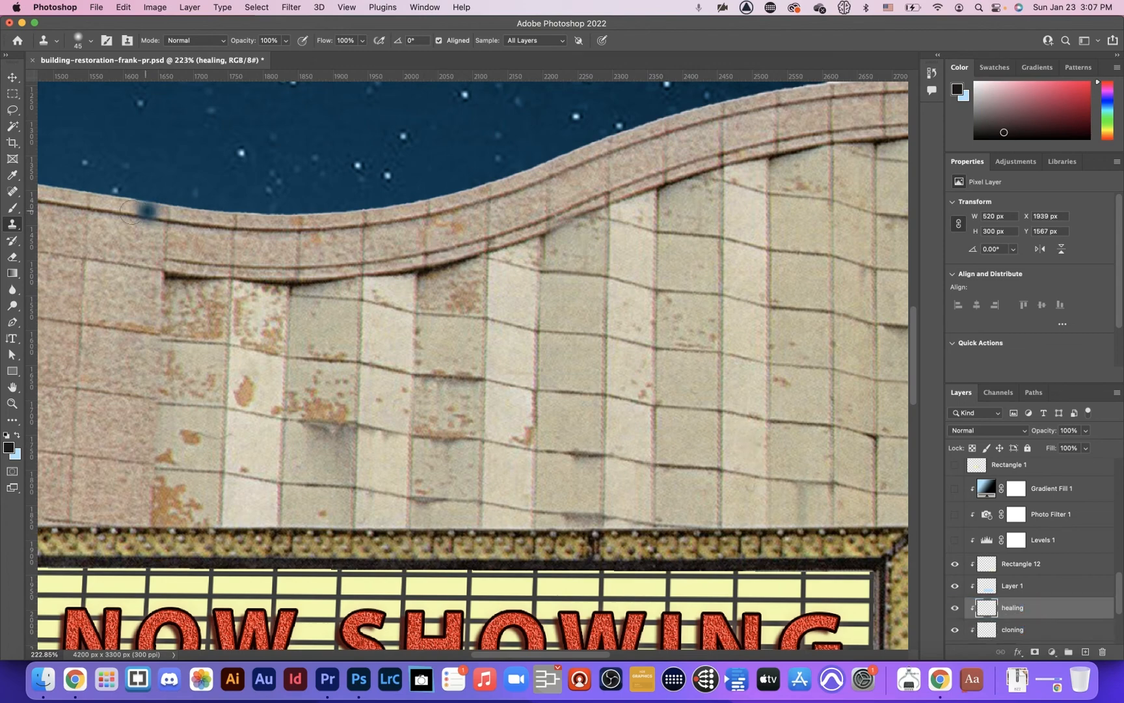
Step: Heal the leftover marks on the cloned tile, and show Gradient Fill 1, Photo Filter 1 and Levels 1 again
click(12, 191)
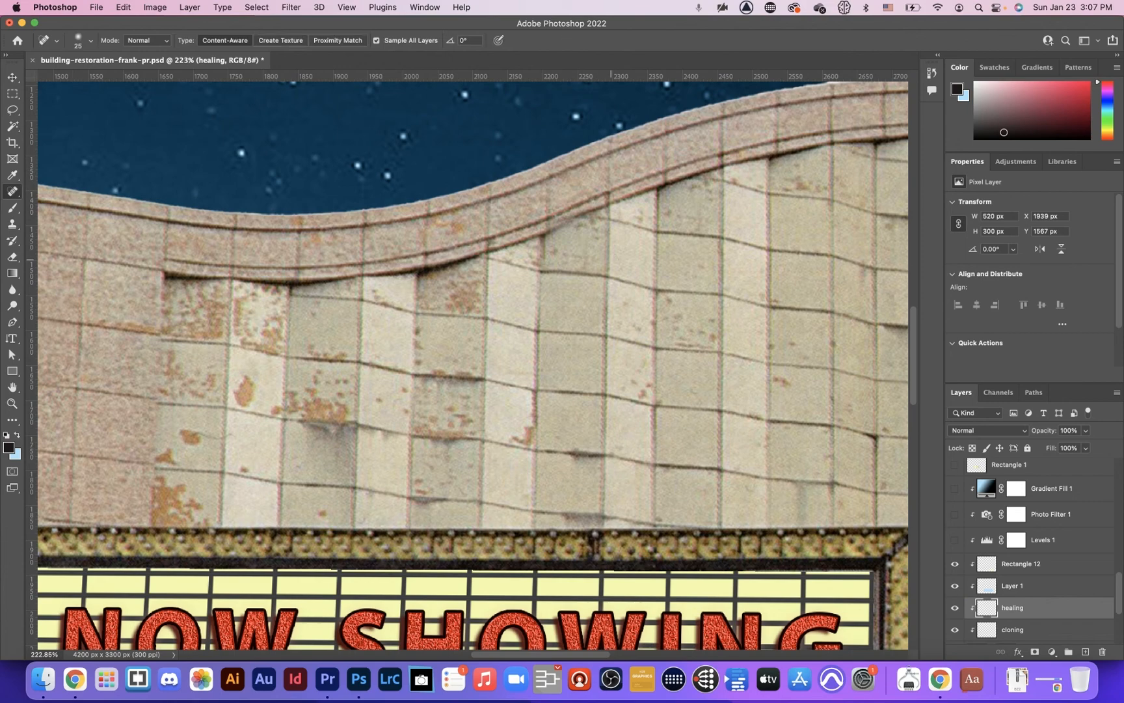
click(556, 252)
mouse_move(579, 238)
mouse_down()
mouse_move(581, 224)
mouse_move(593, 242)
mouse_move(599, 228)
mouse_move(583, 224)
mouse_move(549, 259)
mouse_move(601, 261)
mouse_up()
drag(958, 493, 955, 542)
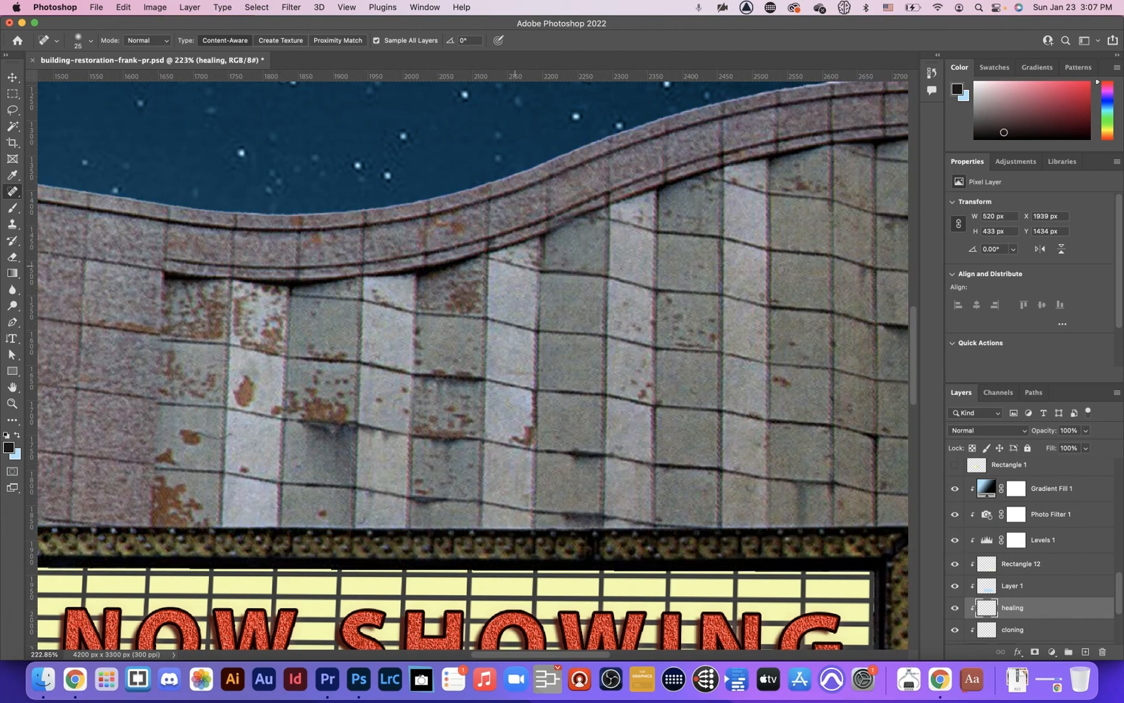